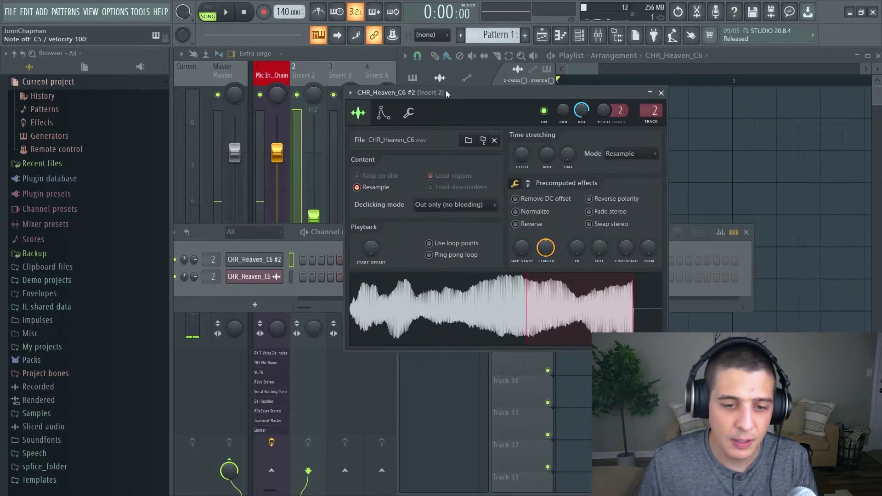
Step: Audition the CHR_Heaven_C6 #2 sample and enable its Volume Envelope
{"action": "left_click_drag", "start_coordinate": [445, 90], "coordinate": [476, 83]}
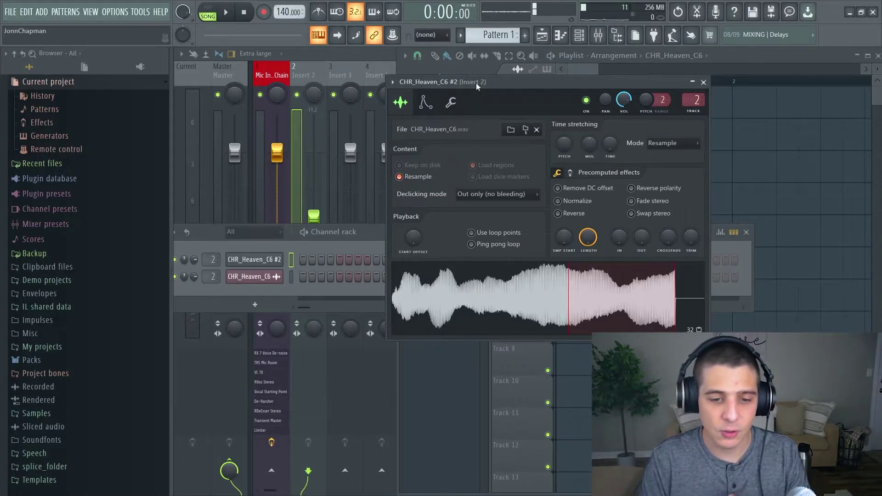
{"action": "key", "text": "z"}
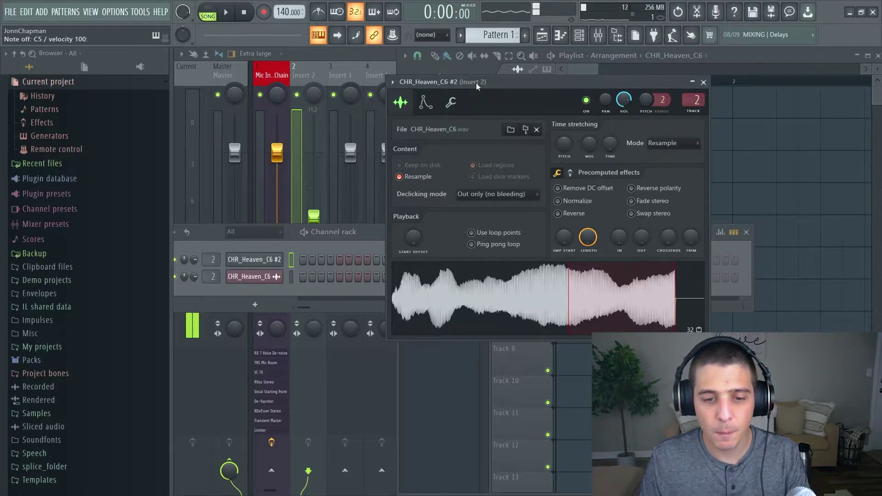
{"action": "left_click_drag", "start_coordinate": [476, 82], "coordinate": [474, 106]}
{"action": "left_click", "coordinate": [422, 101]}
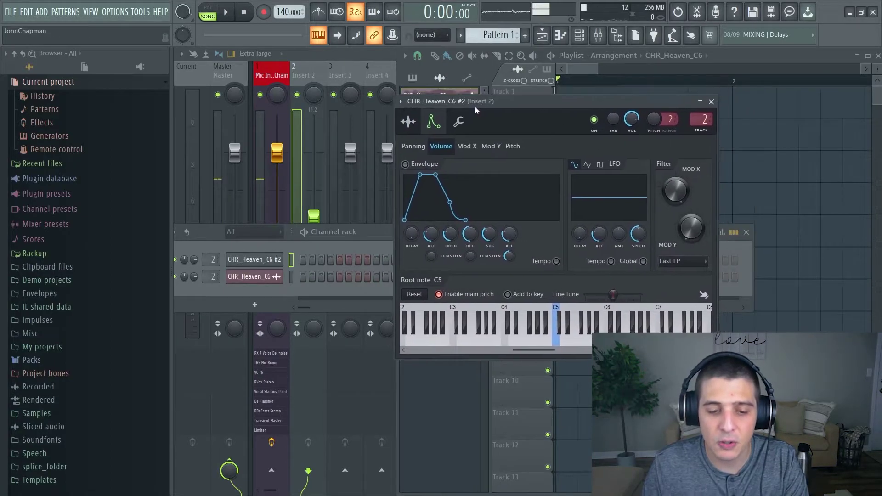
{"action": "left_click", "coordinate": [405, 164]}
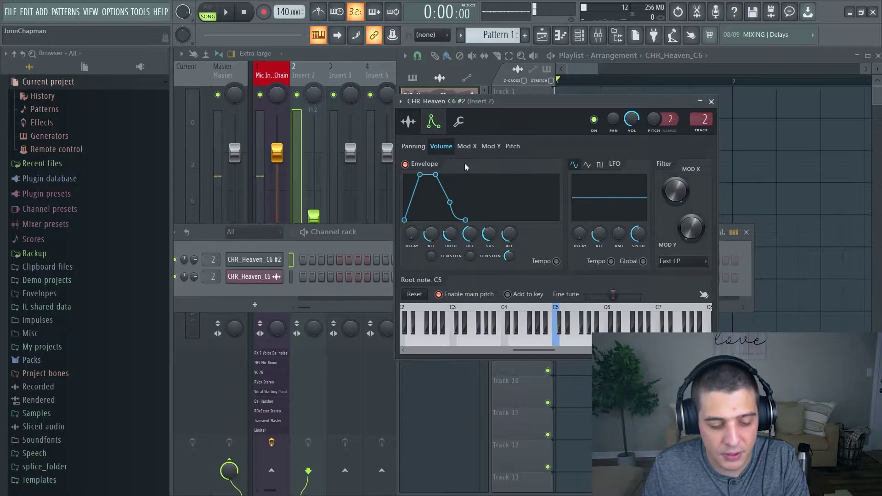
Step: Try out attack and predelay on the volume envelope, leaving both at 0%
{"action": "key", "text": "z"}
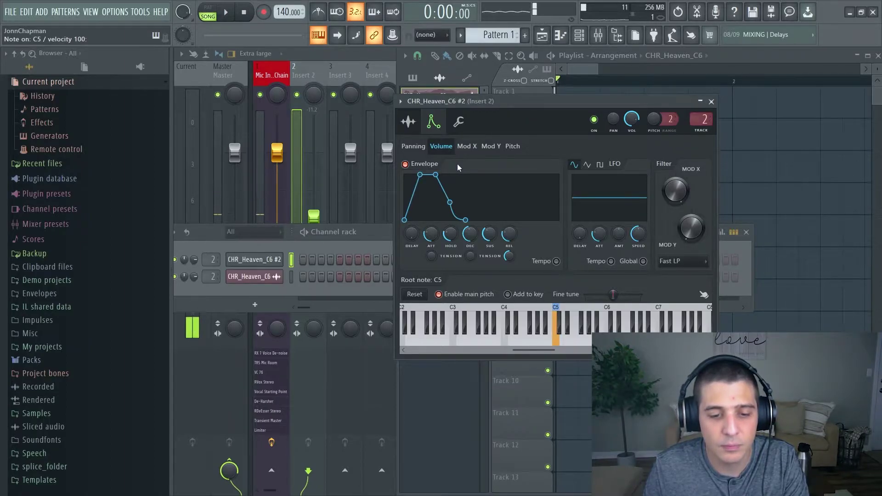
{"action": "left_click_drag", "start_coordinate": [430, 234], "coordinate": [431, 216]}
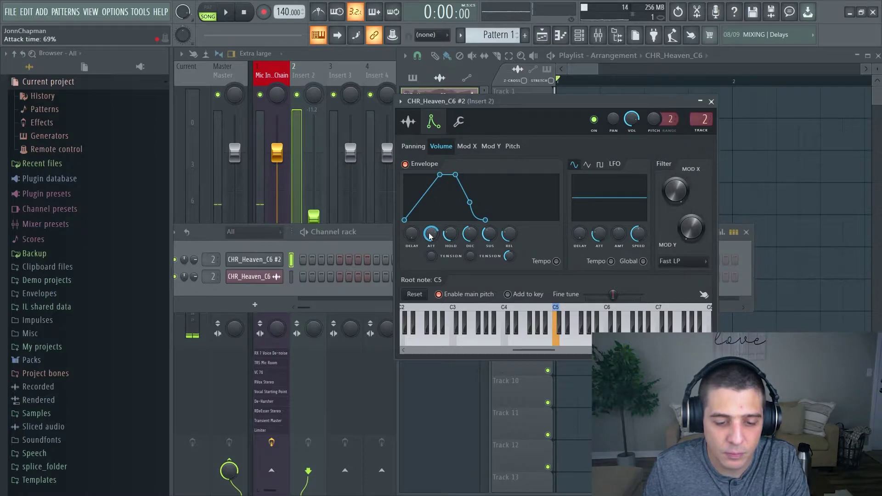
{"action": "mouse_move", "coordinate": [430, 235]}
{"action": "left_mouse_down"}
{"action": "mouse_move", "coordinate": [430, 260]}
{"action": "mouse_move", "coordinate": [430, 231]}
{"action": "left_mouse_up"}
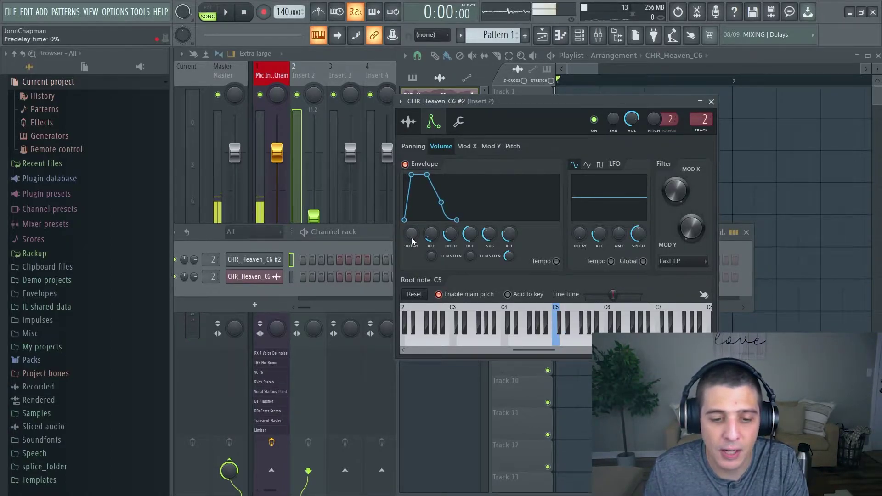
{"action": "left_click_drag", "start_coordinate": [412, 238], "coordinate": [412, 224]}
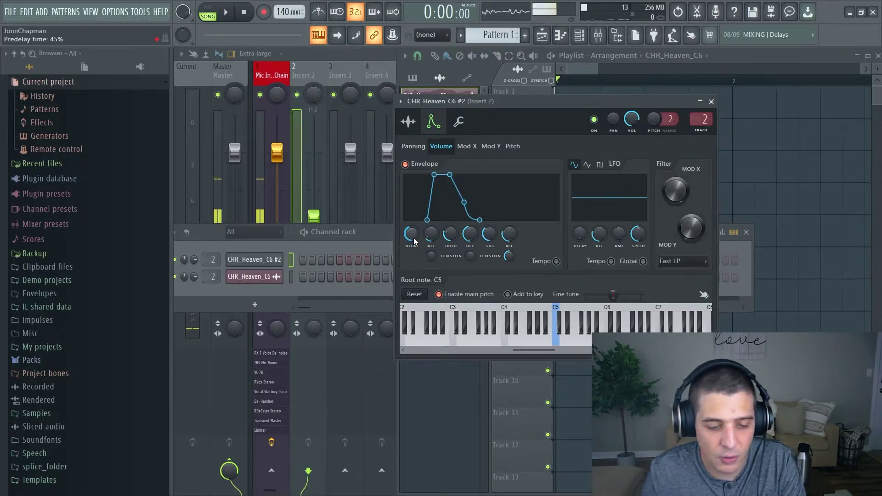
{"action": "left_click_drag", "start_coordinate": [413, 241], "coordinate": [413, 247]}
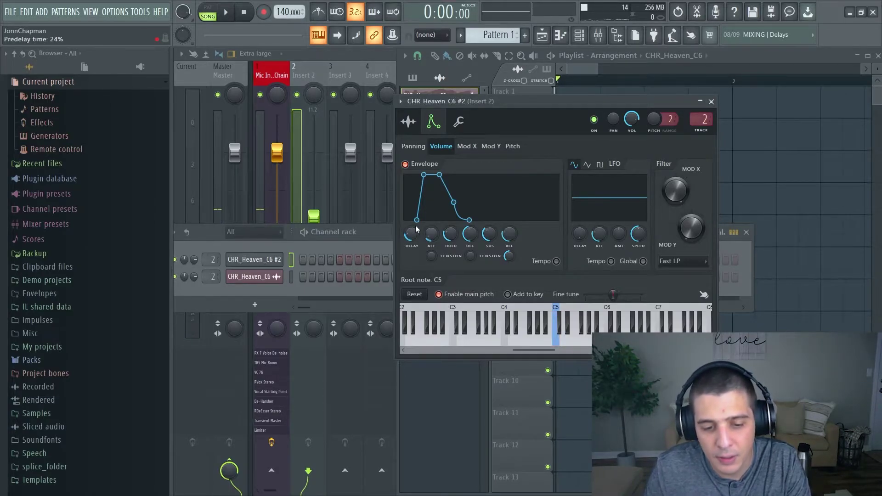
{"action": "left_click_drag", "start_coordinate": [416, 235], "coordinate": [469, 243]}
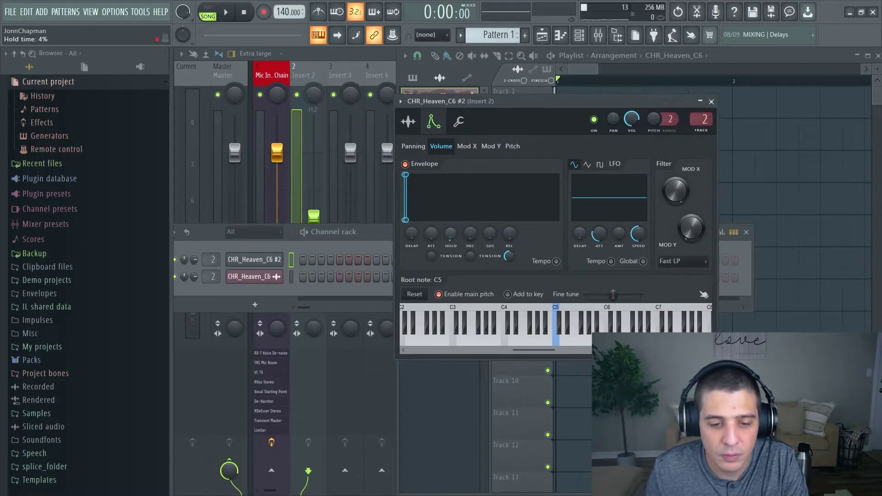
Step: Give the envelope a slightly longer hold and cut decay from 48% to about 23%
{"action": "mouse_move", "coordinate": [451, 233]}
{"action": "left_mouse_down"}
{"action": "mouse_move", "coordinate": [450, 217]}
{"action": "mouse_move", "coordinate": [451, 229]}
{"action": "mouse_move", "coordinate": [466, 225]}
{"action": "left_mouse_up"}
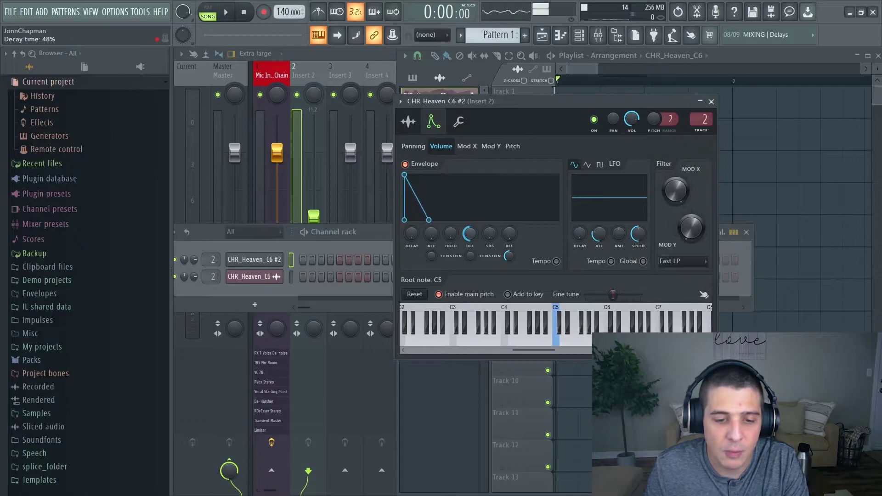
{"action": "left_click_drag", "start_coordinate": [468, 235], "coordinate": [469, 239]}
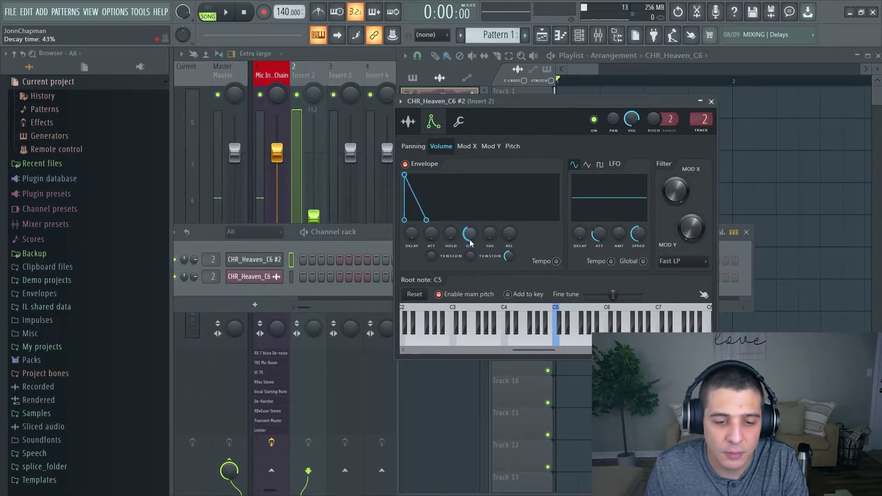
{"action": "scroll", "coordinate": [471, 237], "scroll_direction": "down", "scroll_amount": 2}
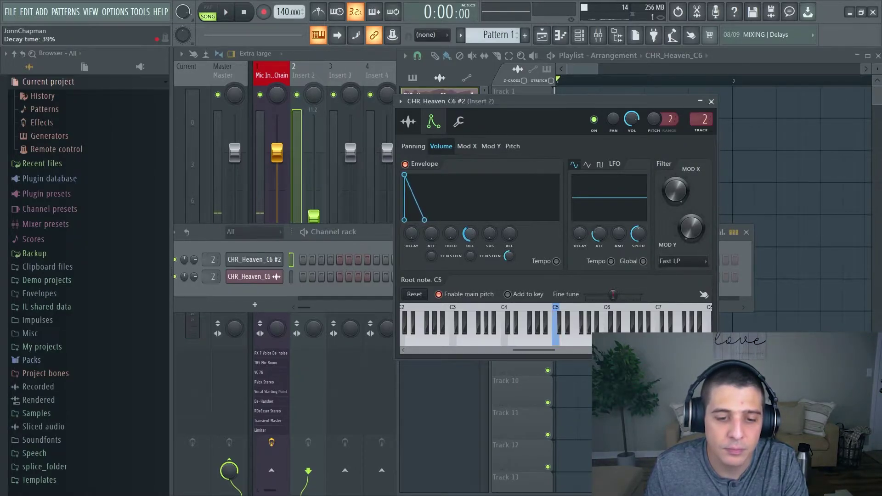
{"action": "scroll", "coordinate": [470, 235], "scroll_direction": "down", "scroll_amount": 2}
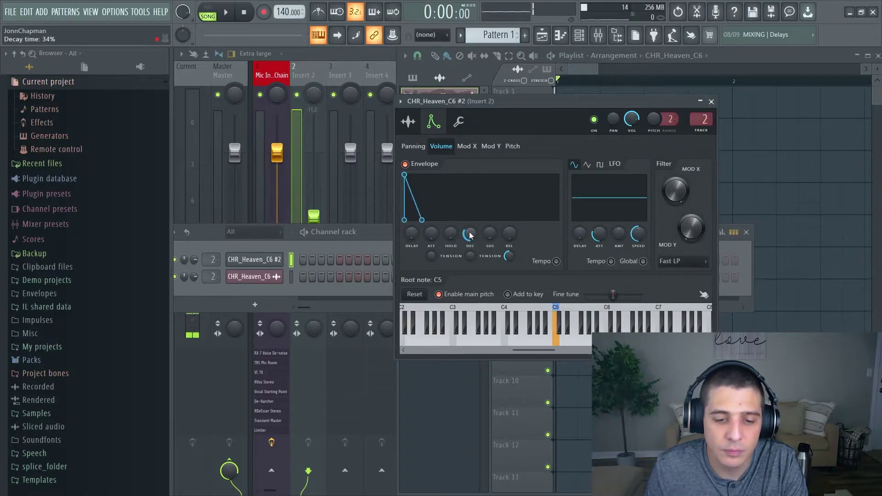
{"action": "scroll", "coordinate": [471, 235], "scroll_direction": "down", "scroll_amount": 3}
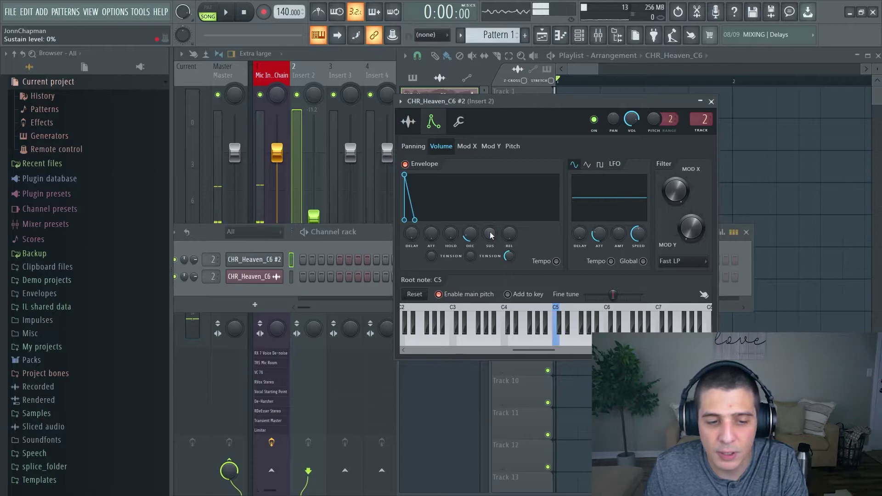
Step: Raise the envelope sustain to about 74%, previewing C5 notes to hear it
{"action": "mouse_move", "coordinate": [490, 235]}
{"action": "left_mouse_down"}
{"action": "mouse_move", "coordinate": [490, 225]}
{"action": "mouse_move", "coordinate": [490, 248]}
{"action": "left_mouse_up"}
{"action": "scroll", "coordinate": [475, 235], "scroll_direction": "up", "scroll_amount": 2}
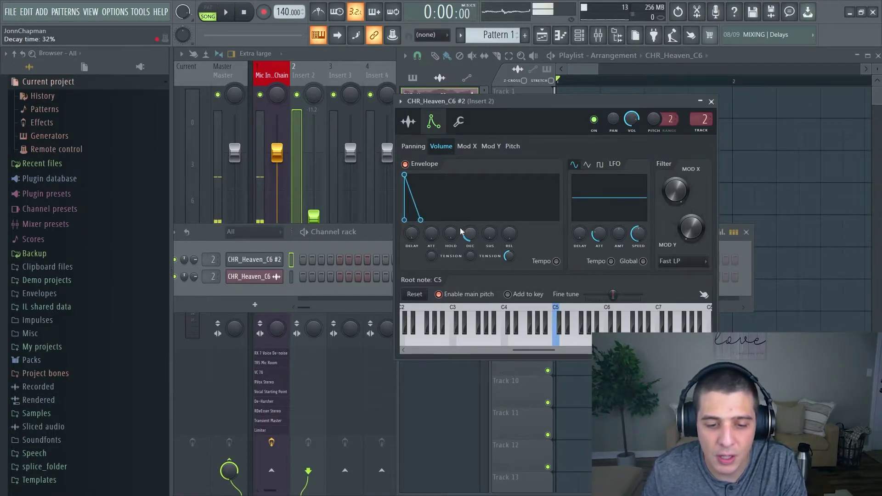
{"action": "left_click_drag", "start_coordinate": [451, 234], "coordinate": [490, 213]}
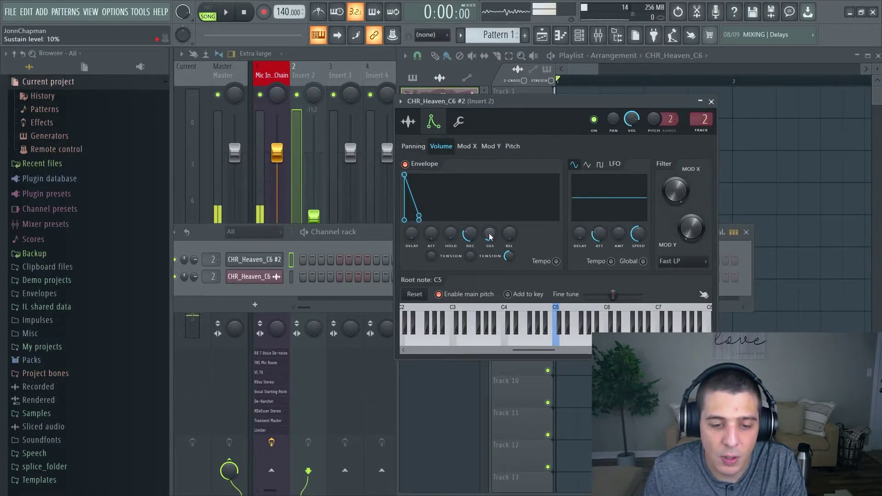
{"action": "key", "text": "z"}
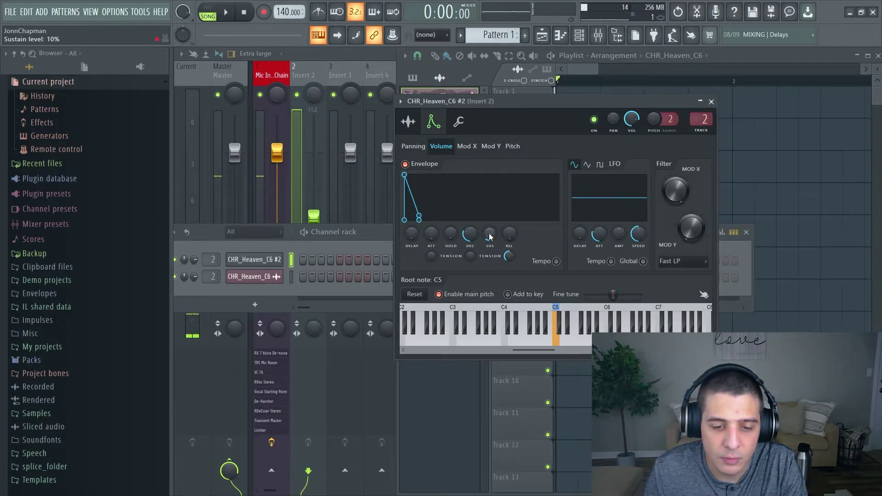
{"action": "mouse_move", "coordinate": [490, 235]}
{"action": "left_mouse_down"}
{"action": "mouse_move", "coordinate": [490, 202]}
{"action": "mouse_move", "coordinate": [494, 244]}
{"action": "mouse_move", "coordinate": [495, 237]}
{"action": "left_mouse_up"}
{"action": "key", "text": "z"}
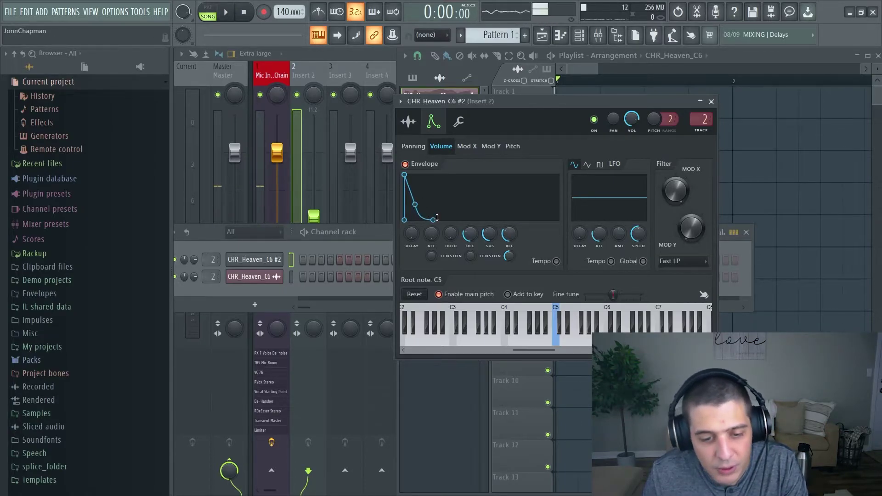
Step: Lengthen the envelope's release and audition it with C5 notes
{"action": "left_click_drag", "start_coordinate": [507, 237], "coordinate": [507, 229]}
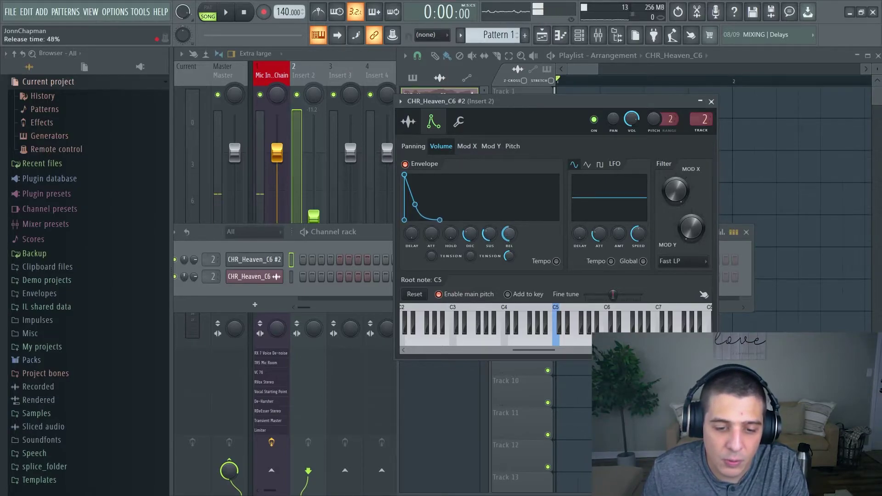
{"action": "key", "text": "z"}
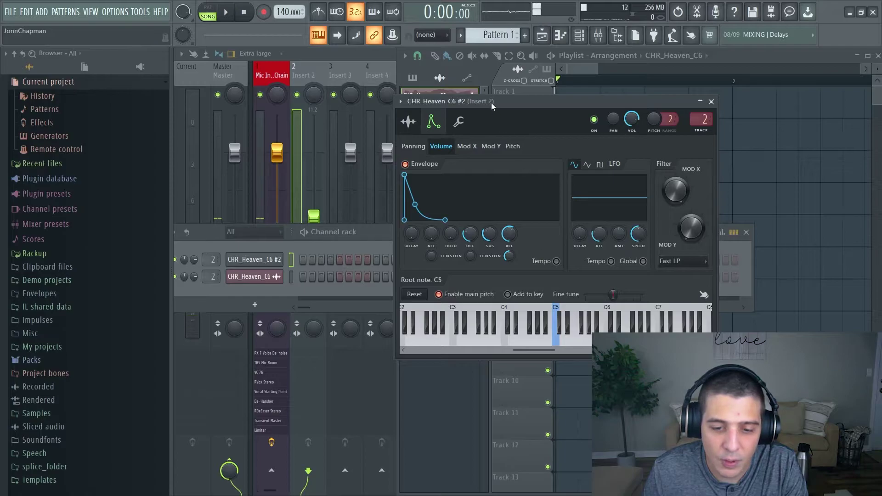
{"action": "left_click_drag", "start_coordinate": [498, 109], "coordinate": [503, 104]}
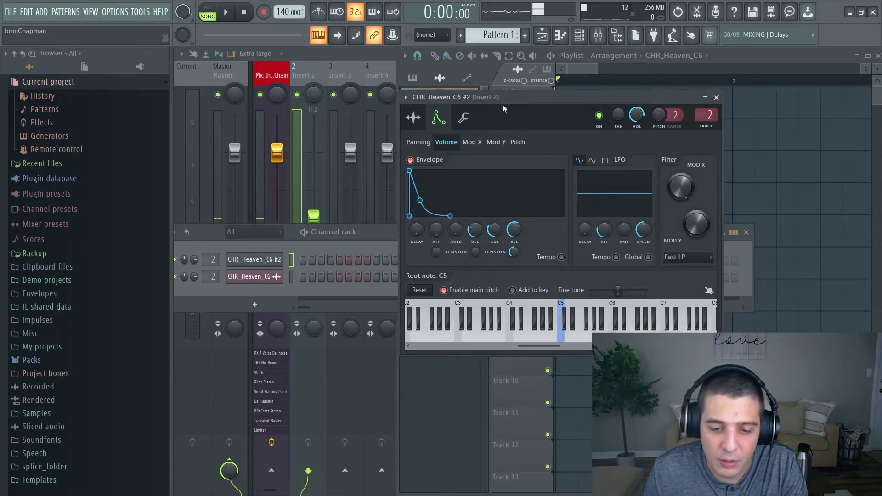
{"action": "left_click", "coordinate": [563, 339]}
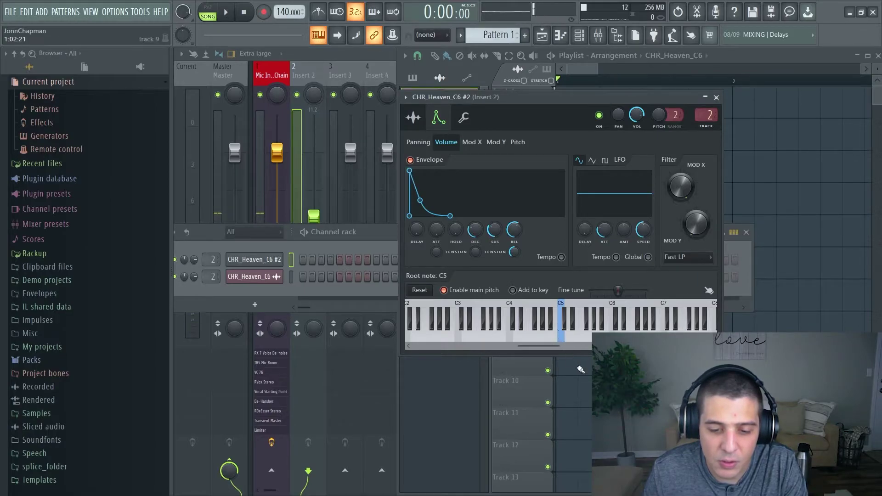
{"action": "key", "text": "z"}
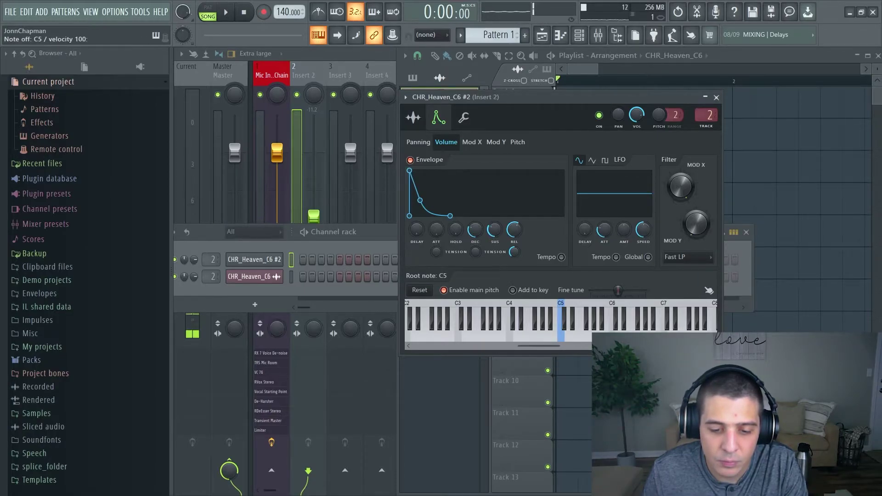
{"action": "key", "text": "z"}
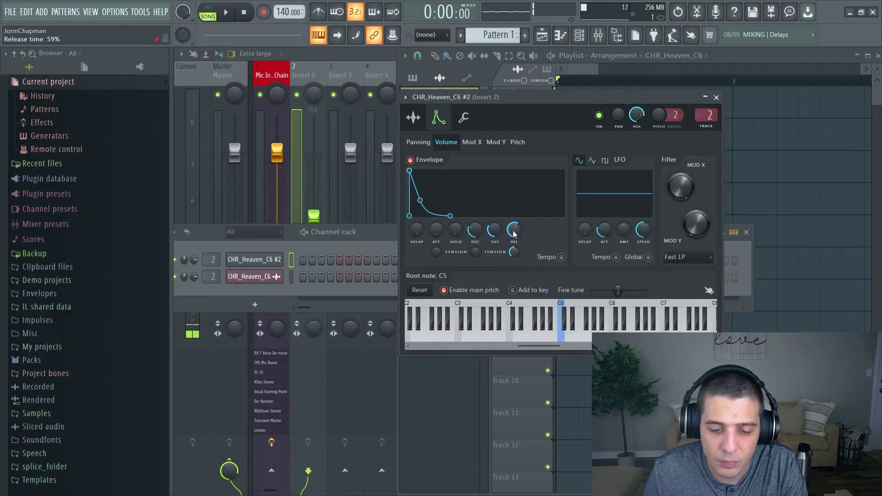
Step: Tune the release down to 23%, add release tension, then settle release at about 44%
{"action": "left_click_drag", "start_coordinate": [514, 231], "coordinate": [513, 234]}
{"action": "key", "text": "z"}
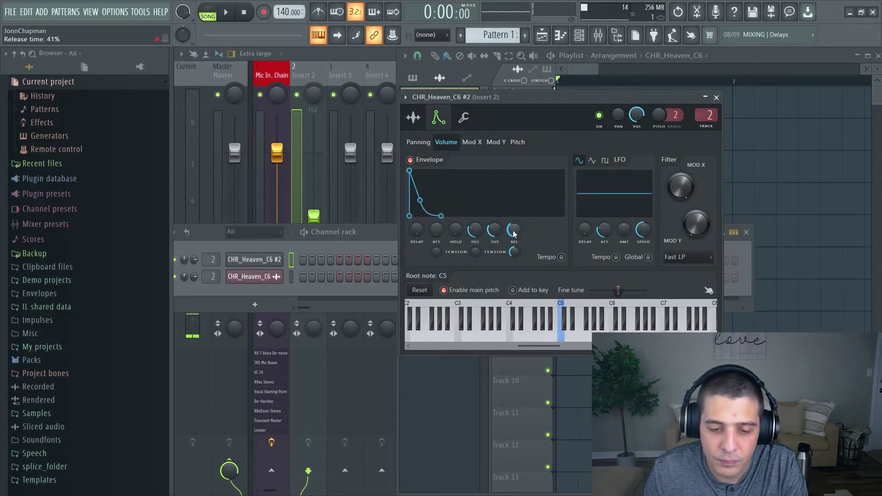
{"action": "left_click_drag", "start_coordinate": [513, 230], "coordinate": [494, 224]}
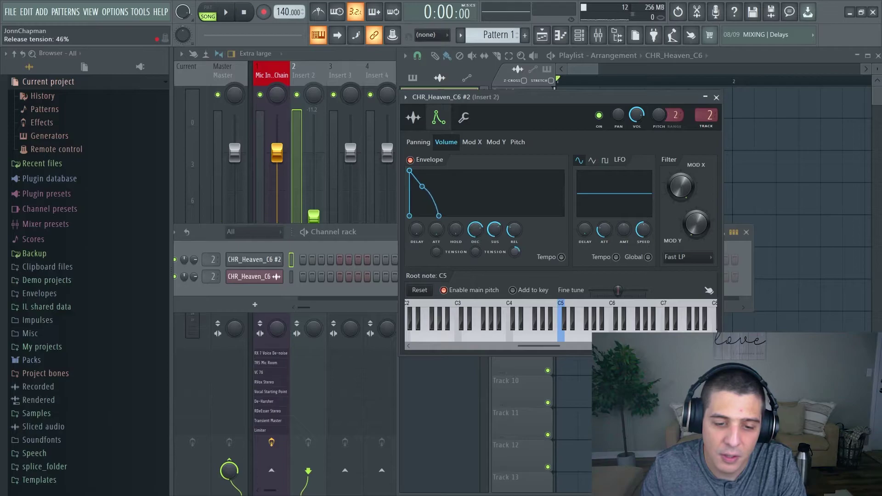
{"action": "left_click_drag", "start_coordinate": [515, 252], "coordinate": [514, 243]}
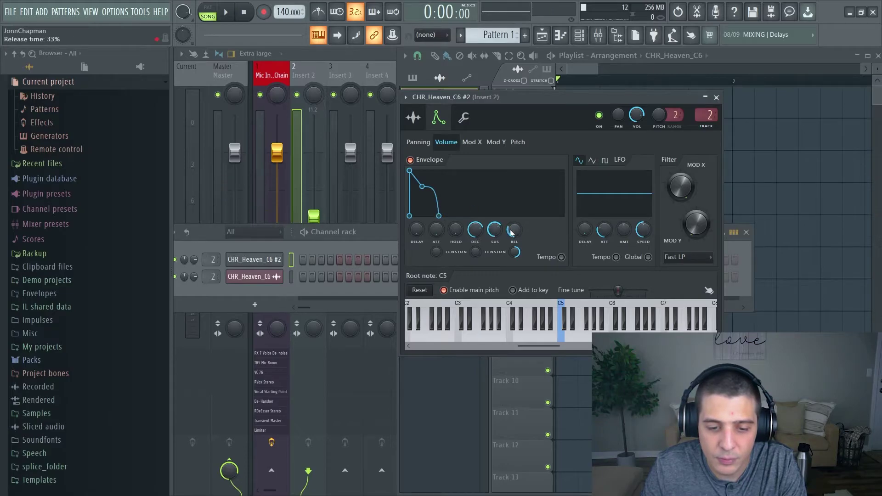
{"action": "key", "text": "z"}
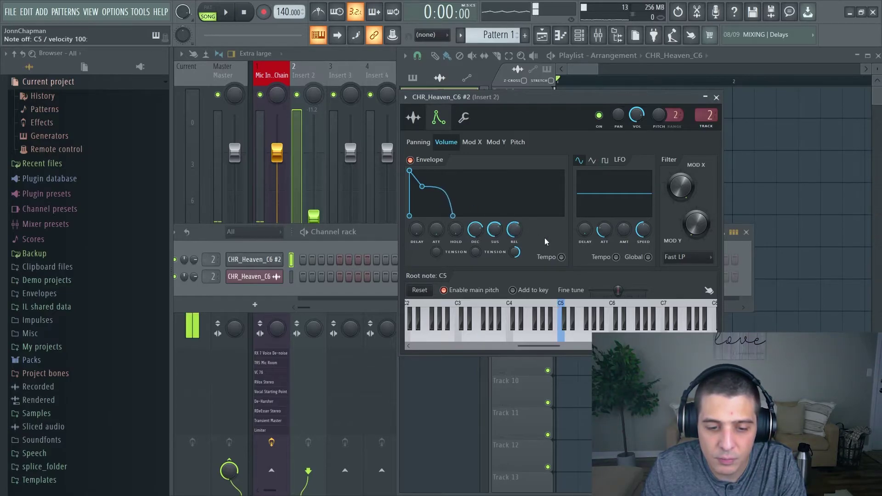
{"action": "left_click_drag", "start_coordinate": [513, 230], "coordinate": [514, 224]}
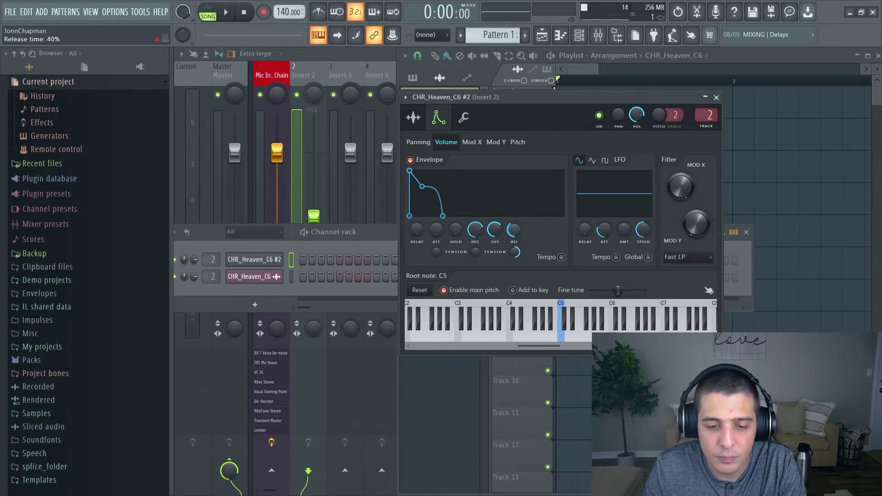
{"action": "key", "text": "z"}
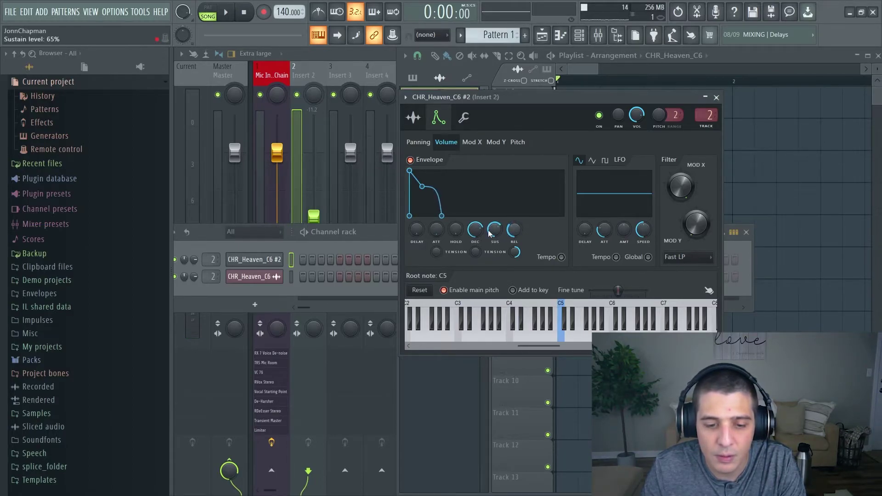
Step: Set hold to 52% and bend the attack curve to -60% tension
{"action": "left_click_drag", "start_coordinate": [455, 230], "coordinate": [435, 220]}
{"action": "key", "text": "z"}
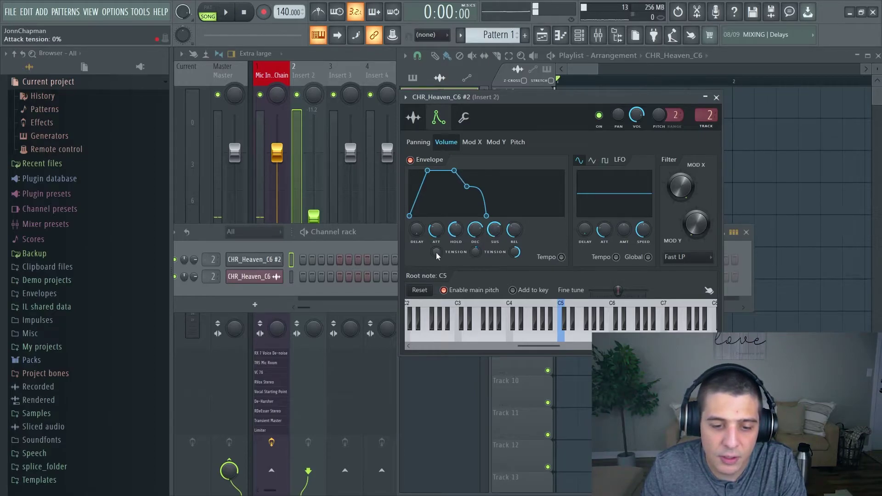
{"action": "left_click_drag", "start_coordinate": [435, 252], "coordinate": [436, 260]}
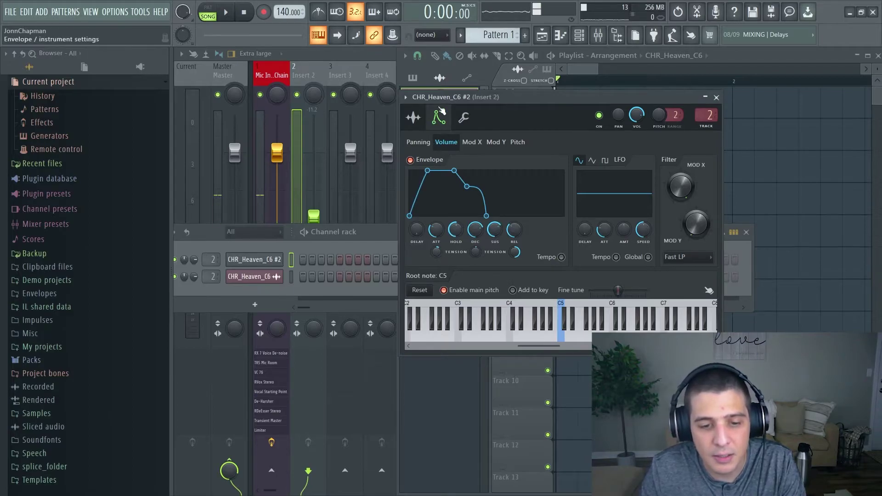
{"action": "left_click_drag", "start_coordinate": [448, 100], "coordinate": [390, 115]}
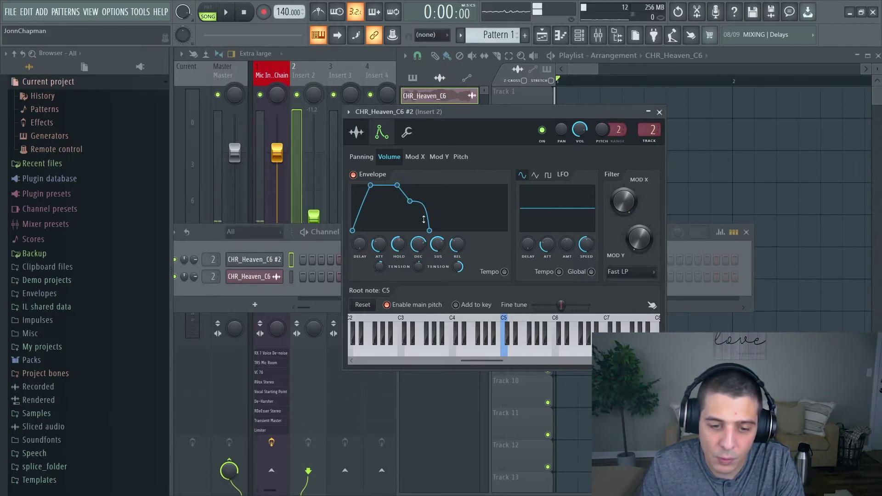
Step: Show the sample settings in front of a widened channel rack
{"action": "left_click", "coordinate": [356, 132]}
{"action": "left_click_drag", "start_coordinate": [420, 118], "coordinate": [505, 124]}
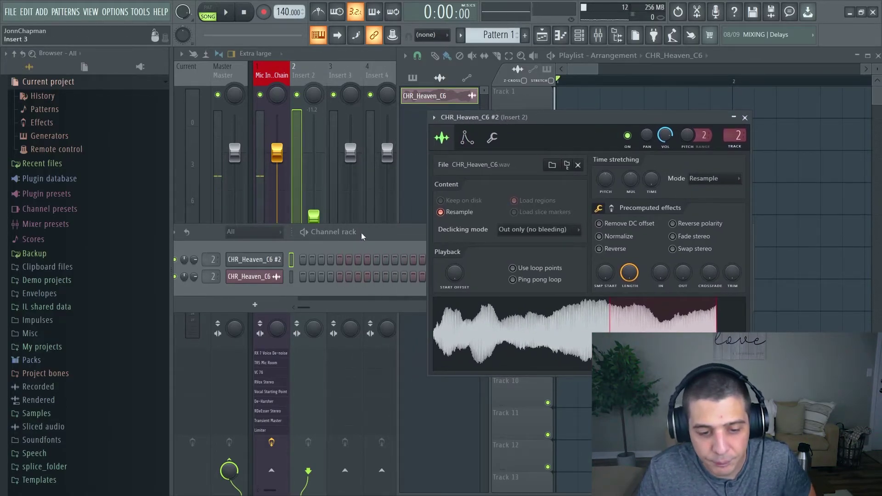
{"action": "left_click_drag", "start_coordinate": [361, 233], "coordinate": [399, 228]}
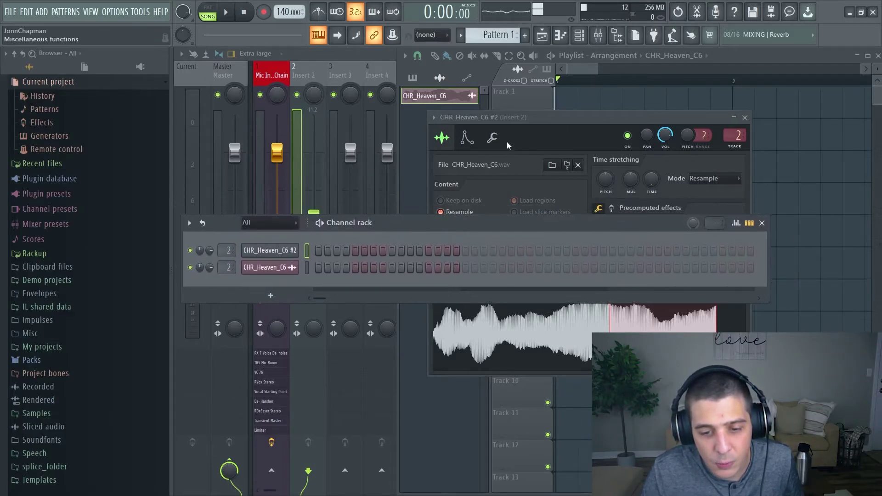
{"action": "left_click_drag", "start_coordinate": [592, 114], "coordinate": [478, 162]}
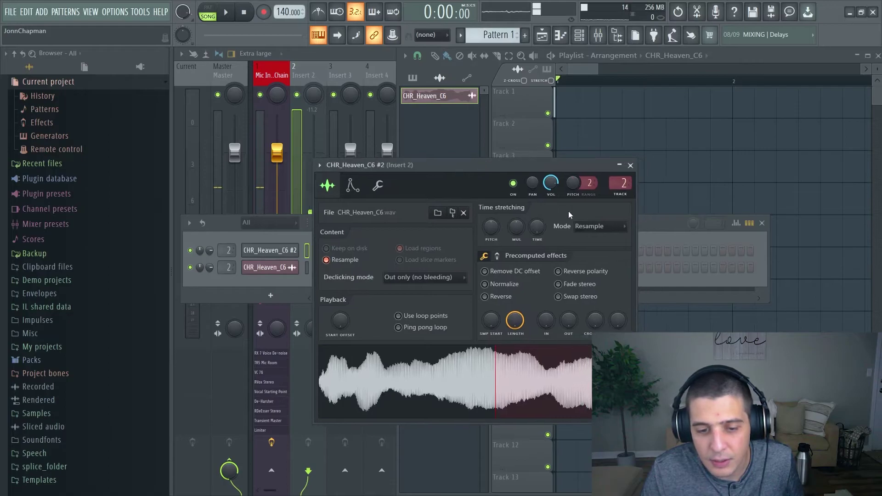
Step: Create a Channel pitch automation clip and set time stretching mode to Stretch
{"action": "right_click", "coordinate": [575, 185]}
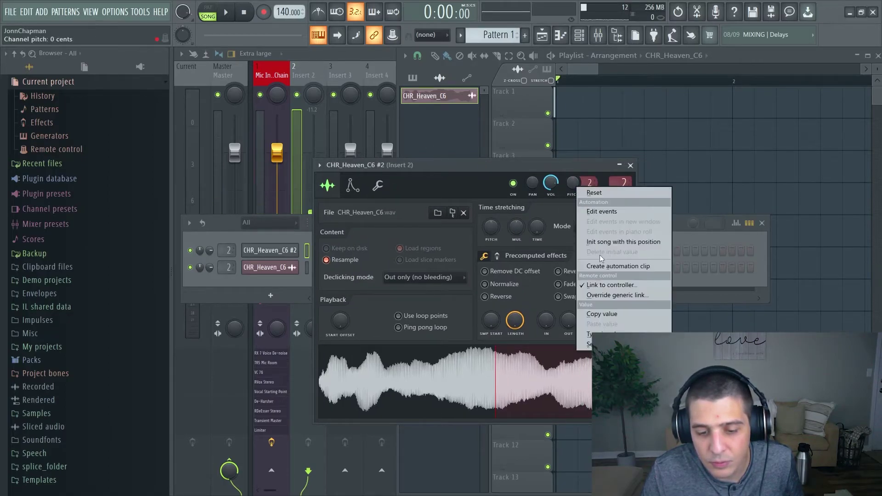
{"action": "left_click", "coordinate": [607, 267]}
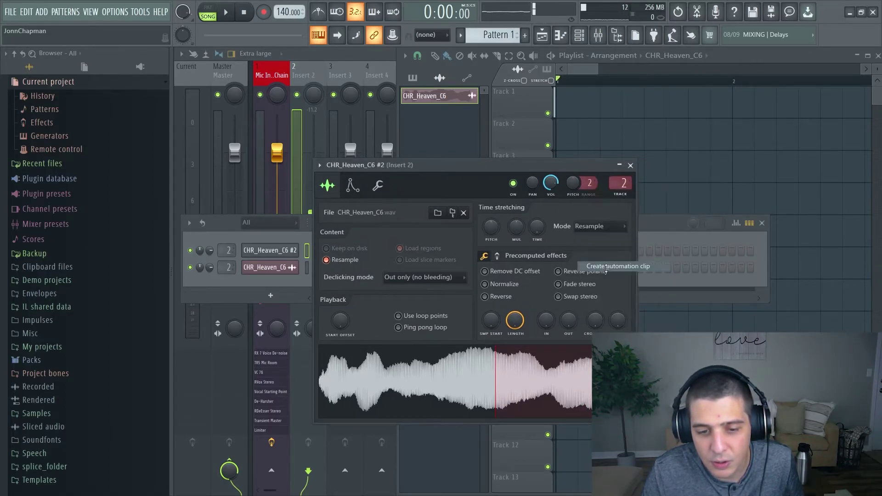
{"action": "left_click", "coordinate": [597, 226]}
{"action": "left_click", "coordinate": [594, 253]}
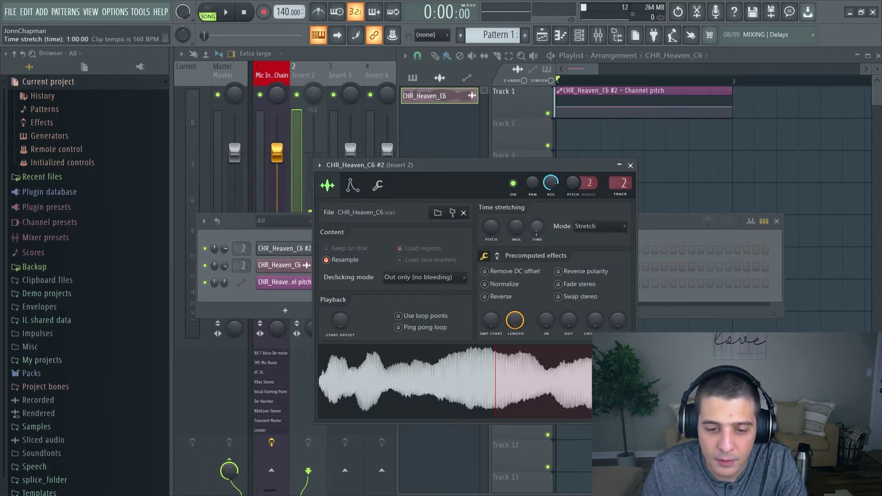
Step: Raise the time-stretch time to 2:00:00, then view the Envelope and Miscellaneous tabs
{"action": "left_click_drag", "start_coordinate": [537, 230], "coordinate": [537, 215]}
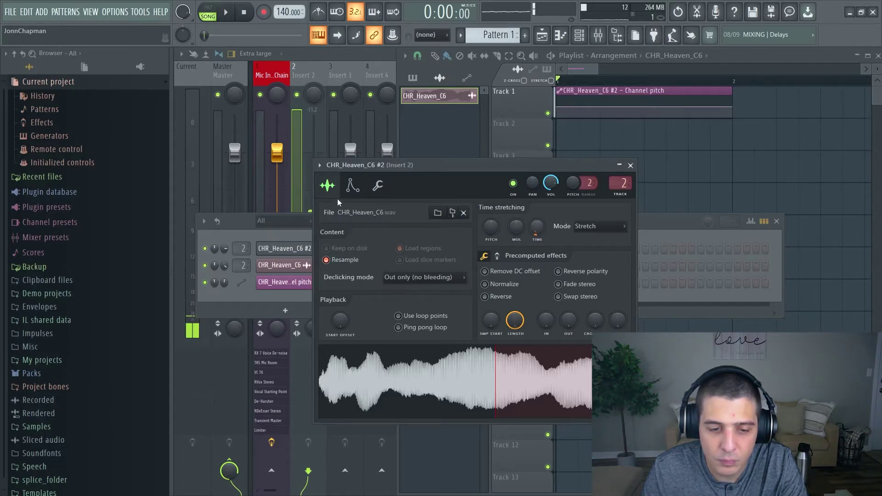
{"action": "left_click", "coordinate": [352, 185]}
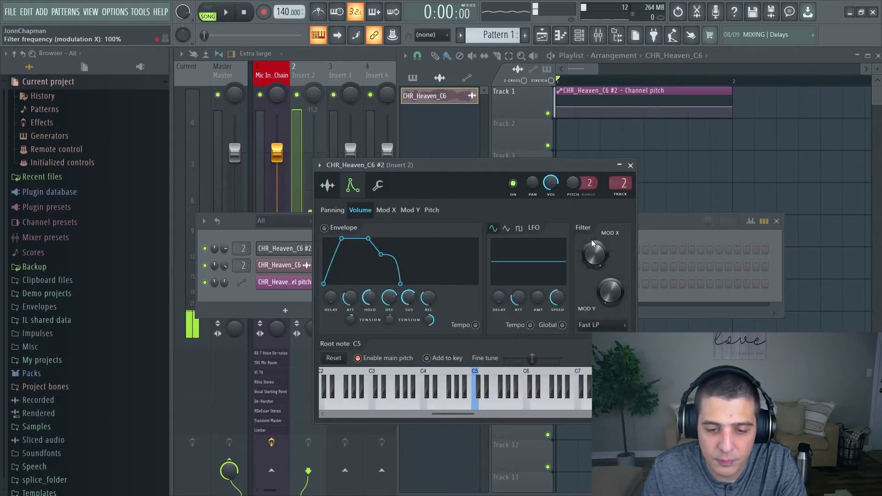
{"action": "left_click", "coordinate": [381, 188]}
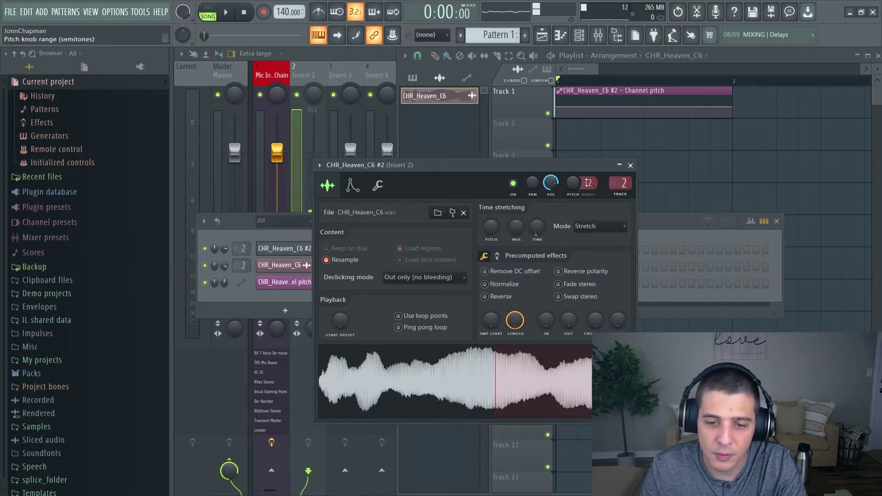
Step: Add five rising and falling points to the Channel pitch clip, pulling the last point down
{"action": "right_click", "coordinate": [578, 117]}
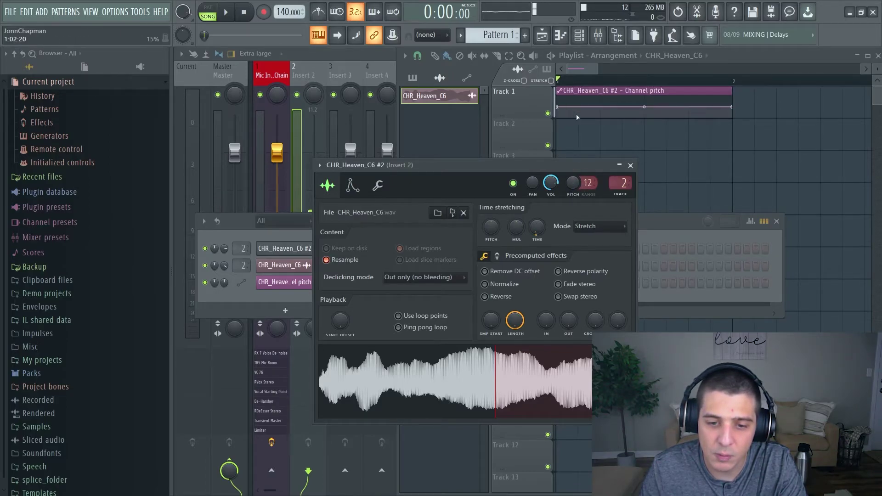
{"action": "right_click", "coordinate": [601, 97]}
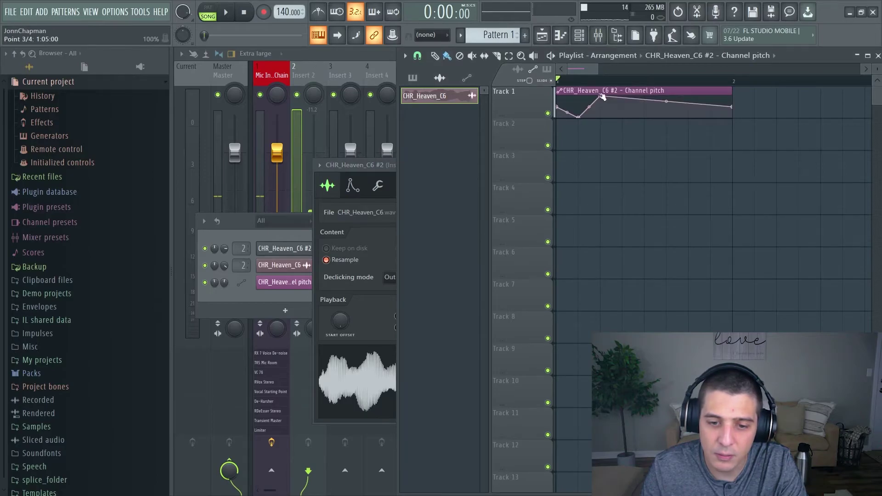
{"action": "right_click", "coordinate": [622, 107]}
{"action": "right_click", "coordinate": [644, 116]}
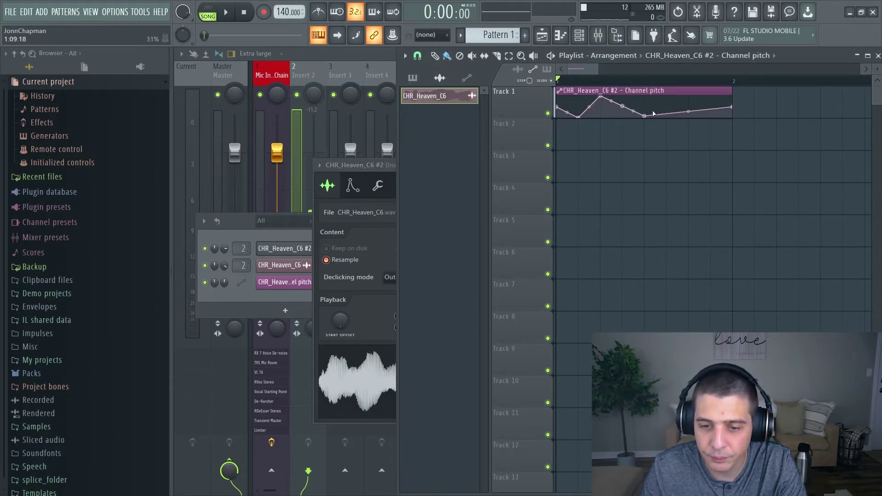
{"action": "right_click", "coordinate": [688, 98]}
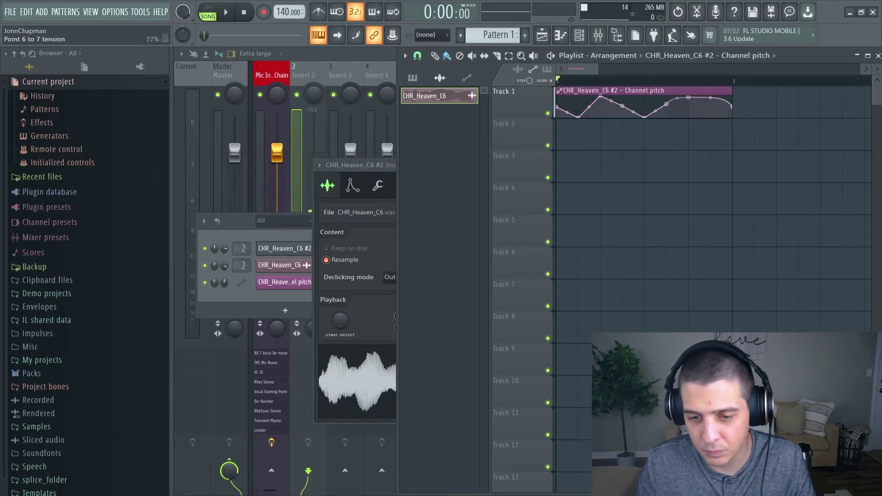
{"action": "left_click_drag", "start_coordinate": [710, 98], "coordinate": [711, 117]}
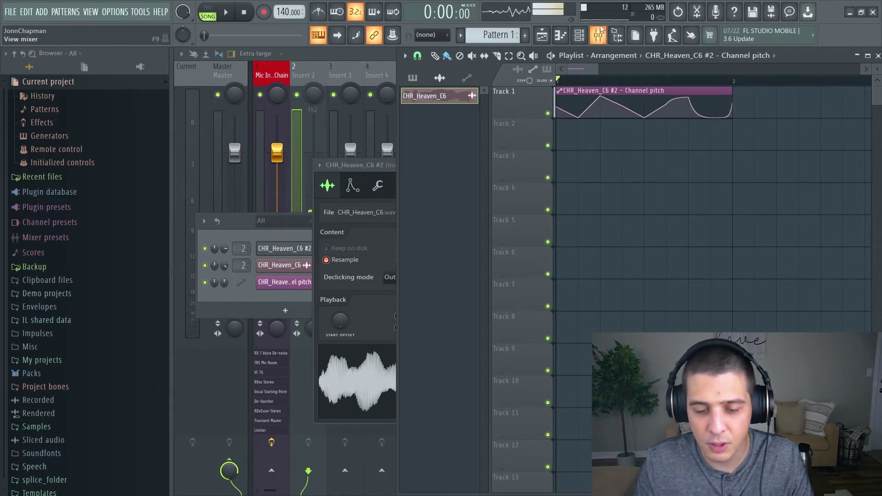
Step: Place Pattern 1 at the start of Track 2 in the playlist
{"action": "left_click", "coordinate": [579, 35]}
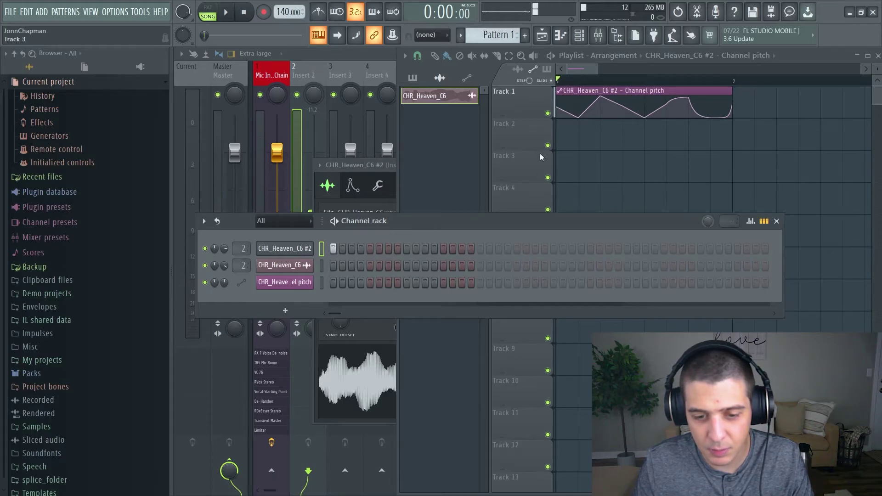
{"action": "left_click", "coordinate": [561, 134]}
{"action": "left_click_drag", "start_coordinate": [356, 232], "coordinate": [571, 133]}
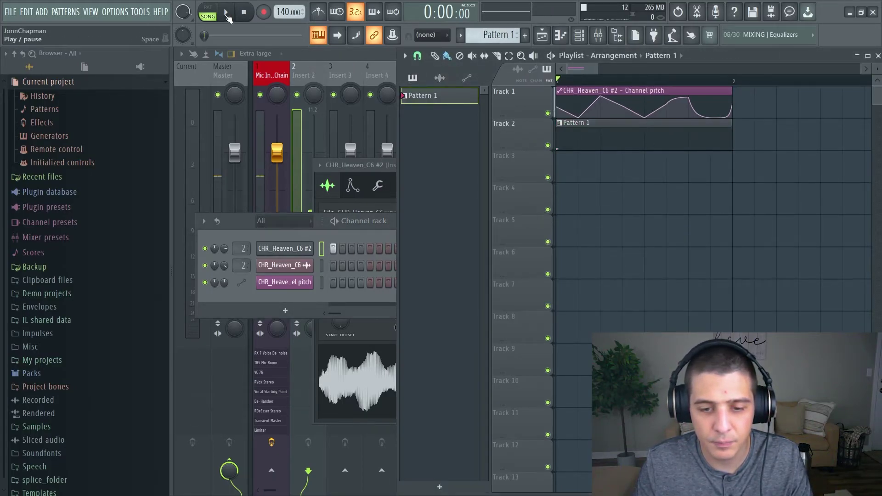
Step: Play the song while viewing the mixer and channel rack, then stop and close the mixer
{"action": "left_click", "coordinate": [226, 13]}
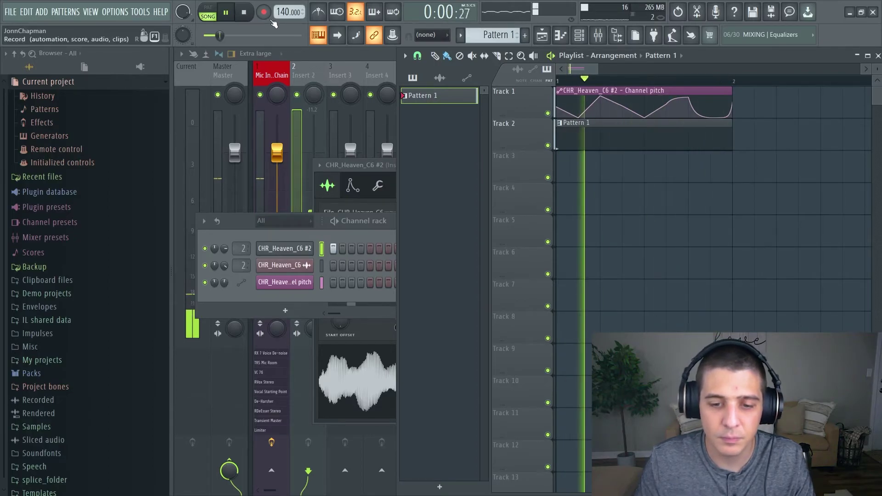
{"action": "left_click", "coordinate": [597, 35]}
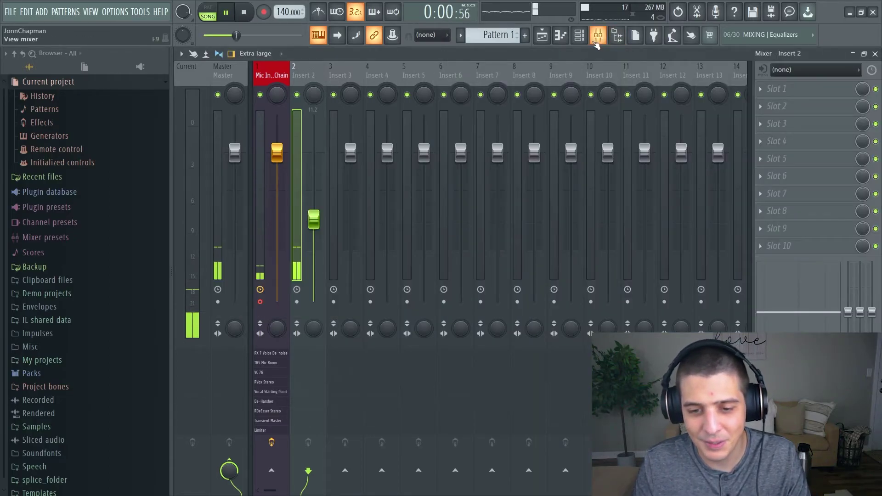
{"action": "key", "text": "F6"}
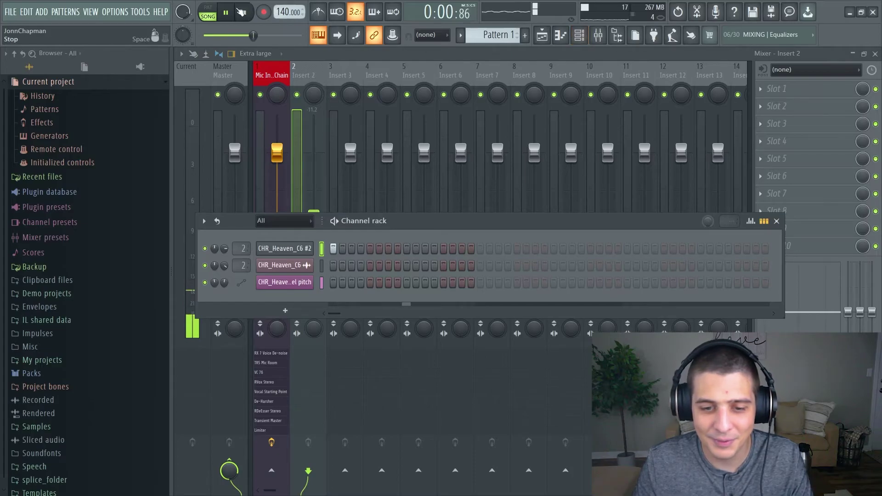
{"action": "left_click", "coordinate": [241, 13]}
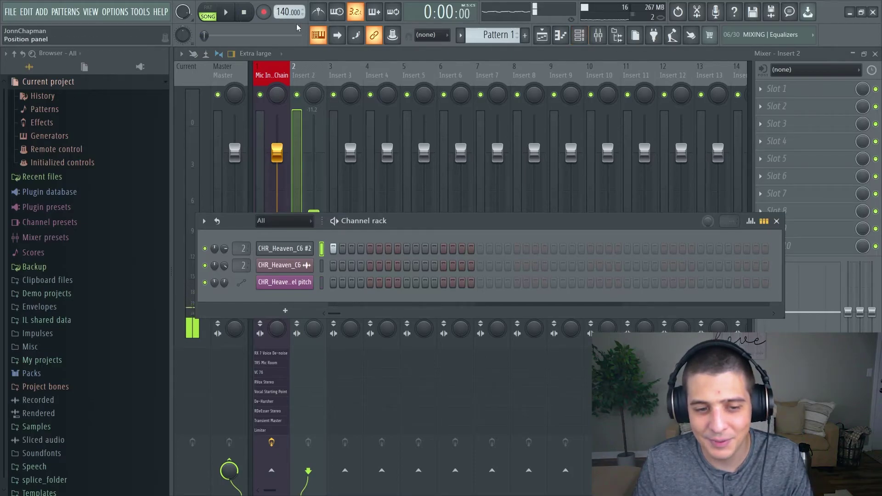
{"action": "left_click", "coordinate": [549, 36]}
{"action": "left_click", "coordinate": [597, 36]}
{"action": "left_click", "coordinate": [597, 35]}
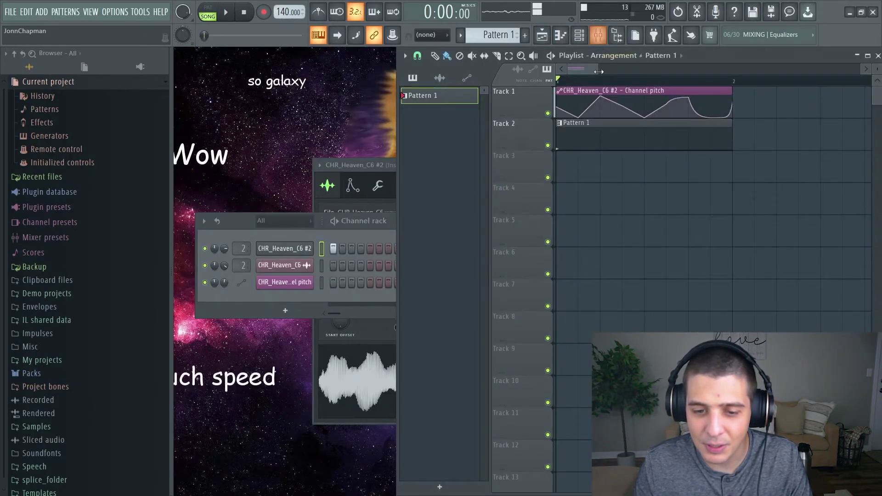
Step: Bring the sampler settings back to the front and play the song once more
{"action": "left_click", "coordinate": [365, 198]}
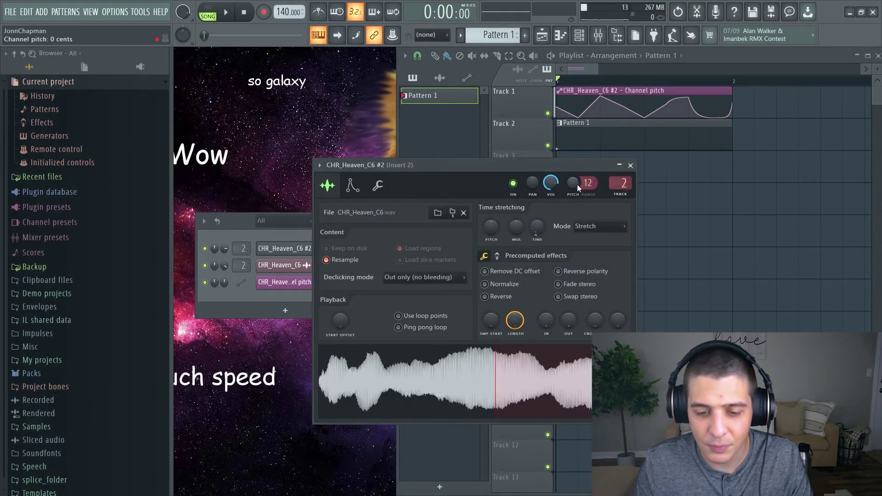
{"action": "left_click_drag", "start_coordinate": [538, 164], "coordinate": [548, 130]}
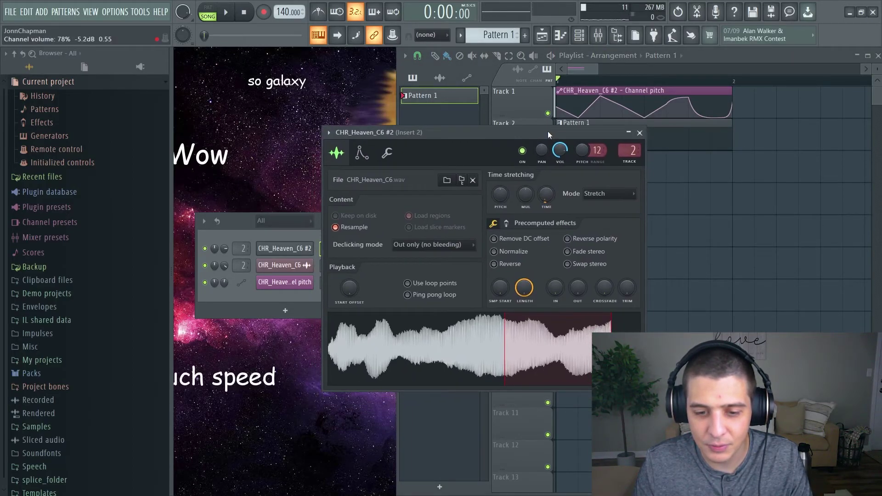
{"action": "key", "text": "space"}
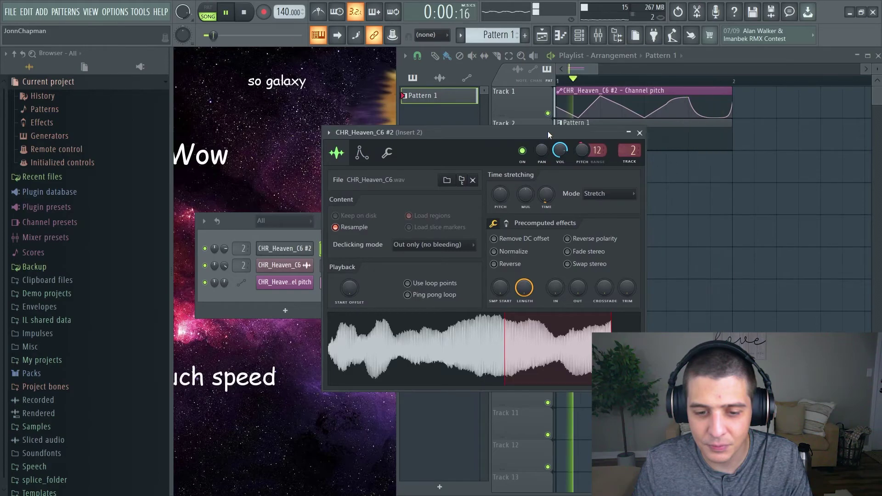
{"action": "key", "text": "space"}
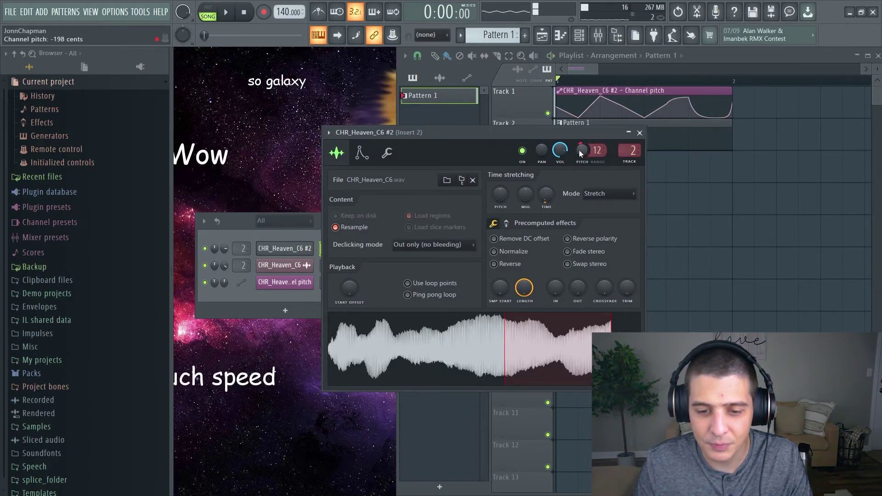